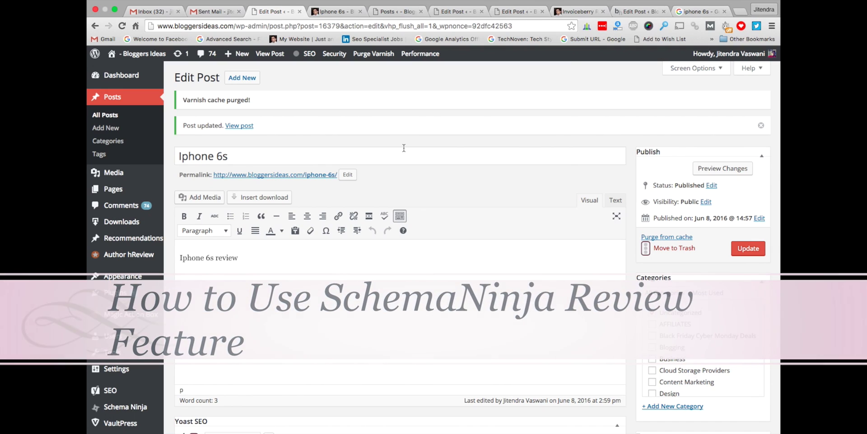
Step: Preview the published Iphone 6s review's Specs, Summary and Review sections, then return to the editor
left_click(342, 14)
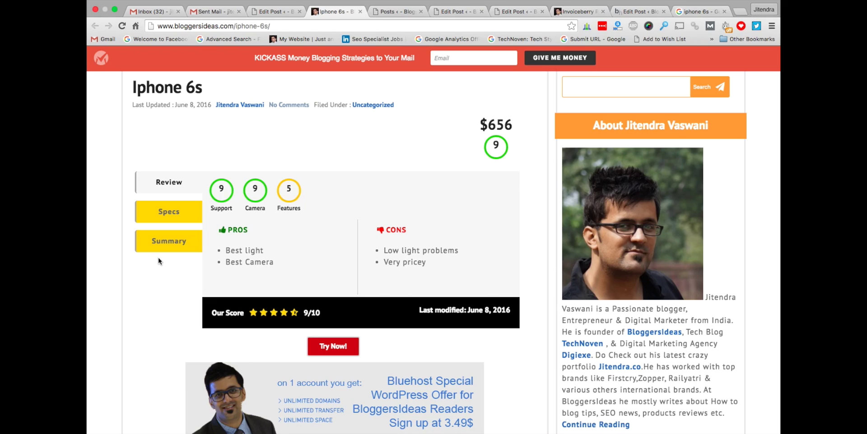
scroll(288, 168, "up", 2)
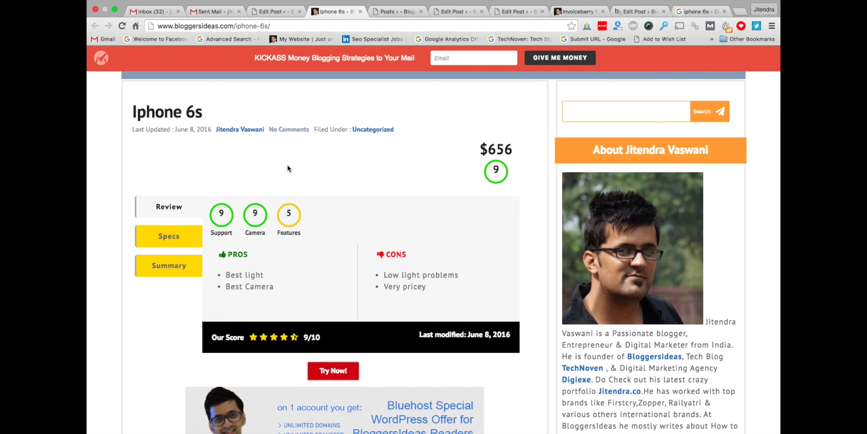
left_click(179, 237)
left_click(180, 262)
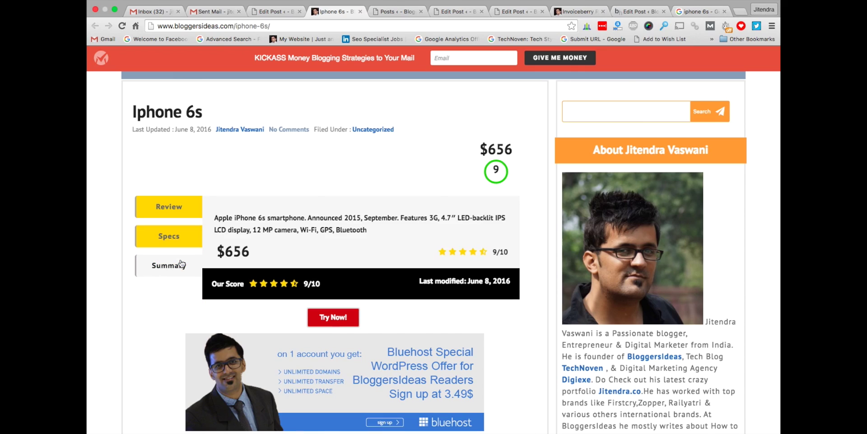
left_click(176, 210)
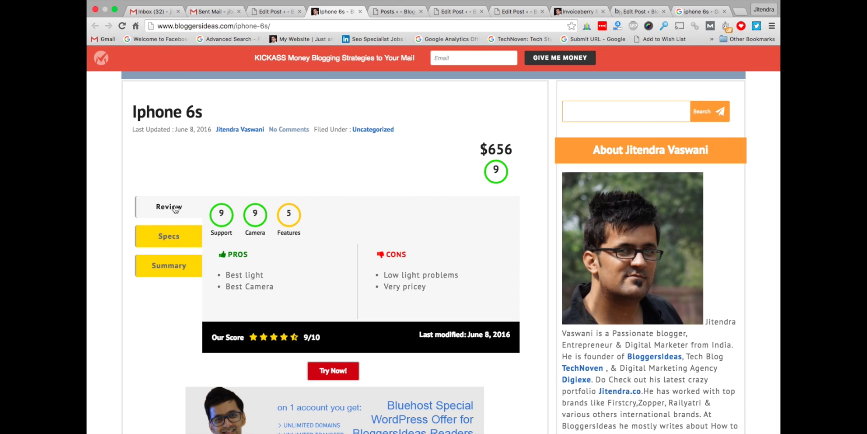
left_click(270, 11)
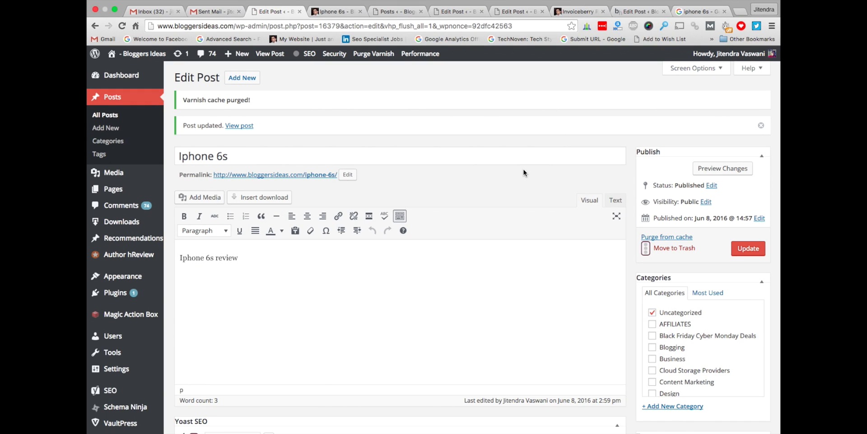
Step: Scroll down to the Review box and keep its position set to Top
scroll(523, 173, "down", 2)
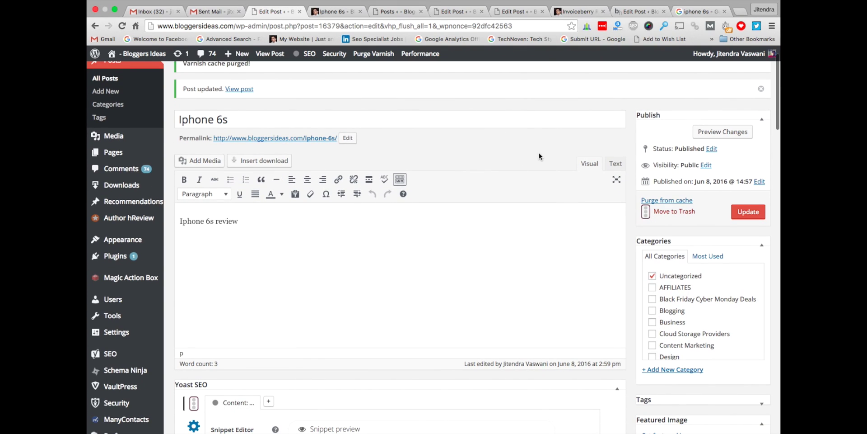
scroll(539, 156, "down", 10)
scroll(539, 153, "down", 12)
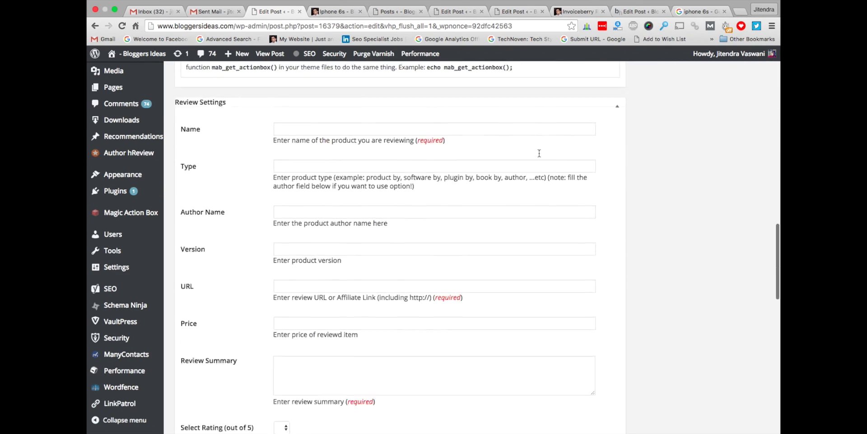
scroll(539, 157, "down", 7)
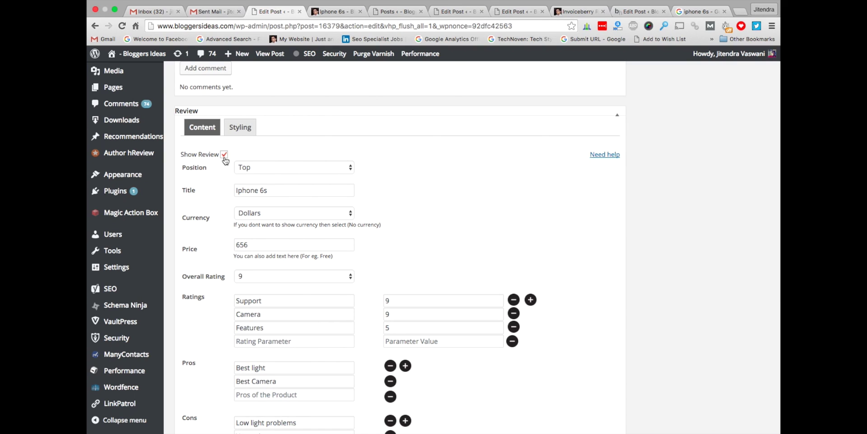
left_click(280, 167)
left_click(310, 148)
scroll(379, 201, "down", 1)
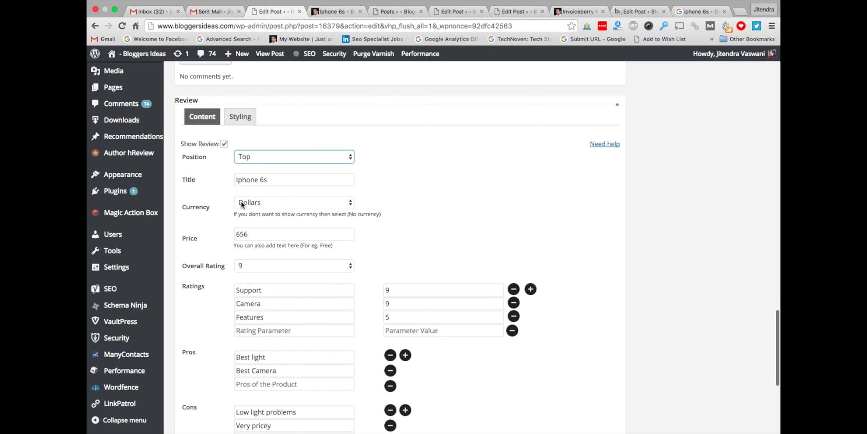
left_click(215, 190)
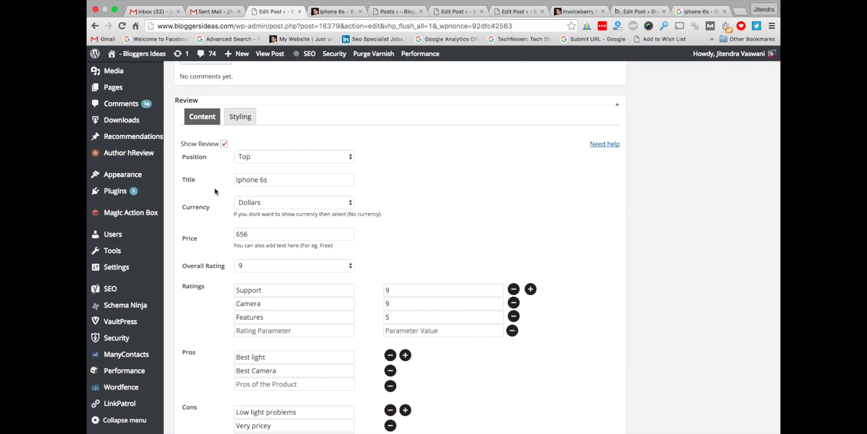
left_click(255, 208)
left_click(250, 203)
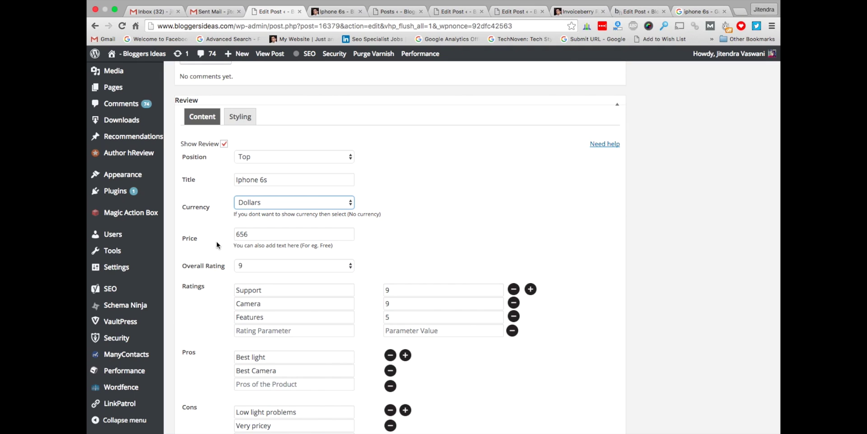
scroll(200, 242, "down", 1)
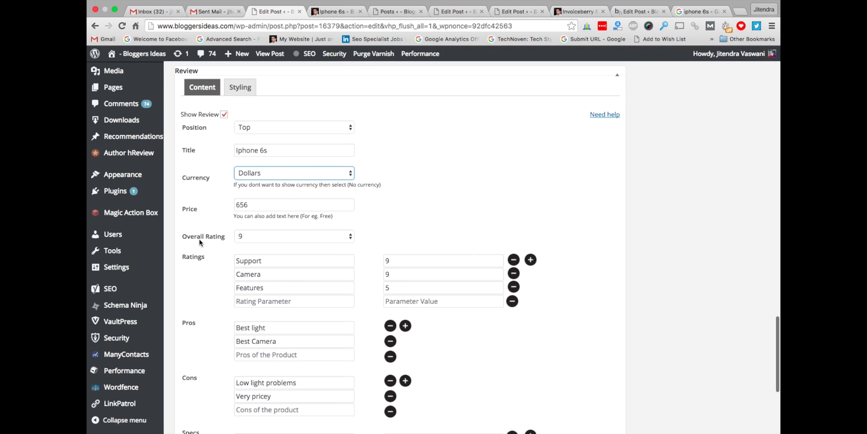
left_click(273, 235)
left_click(378, 233)
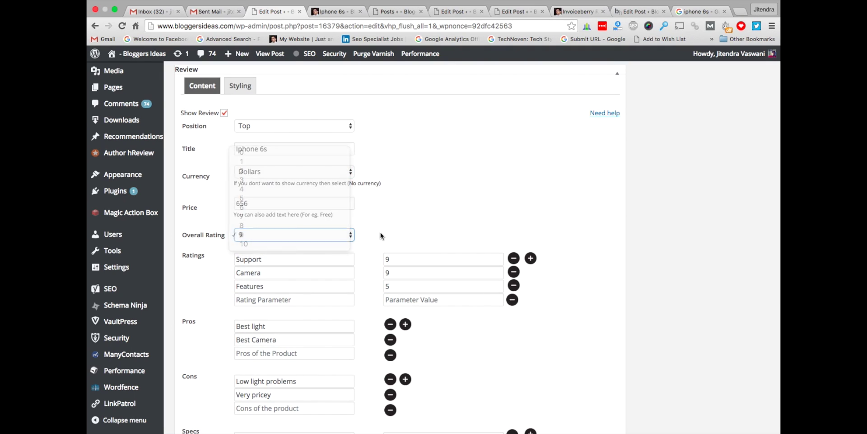
left_click(331, 236)
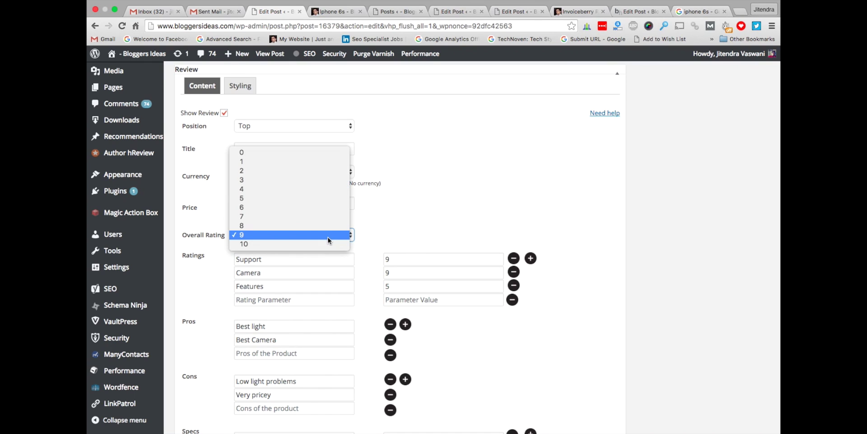
left_click(418, 233)
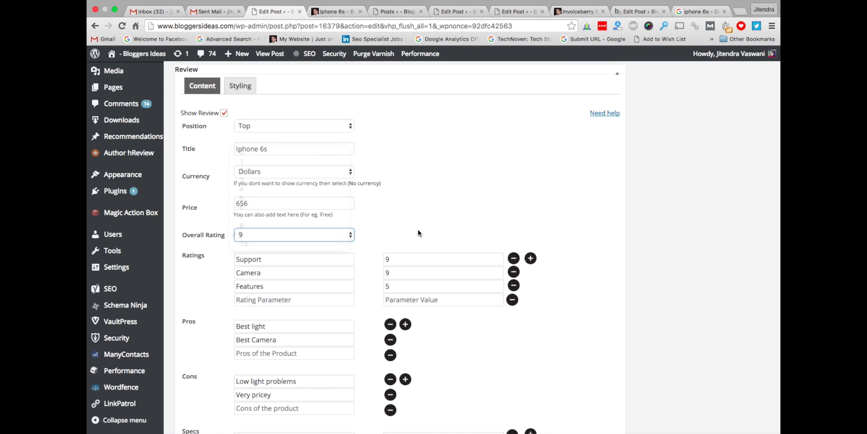
left_click(319, 240)
left_click(433, 197)
scroll(432, 197, "down", 2)
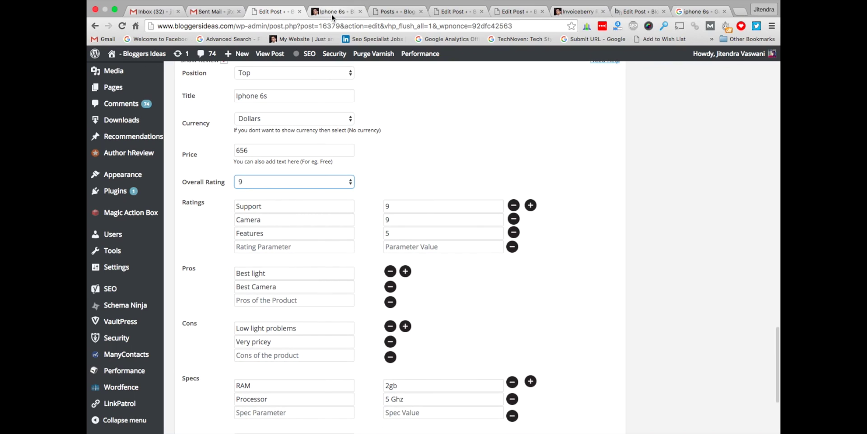
left_click(342, 205)
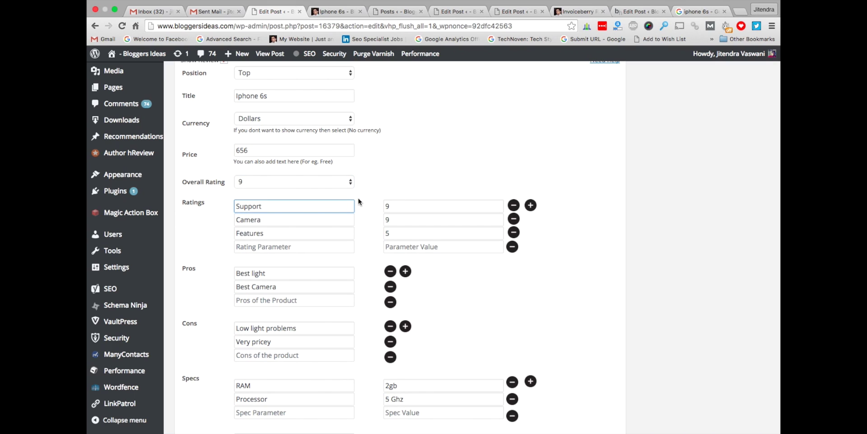
left_click(400, 204)
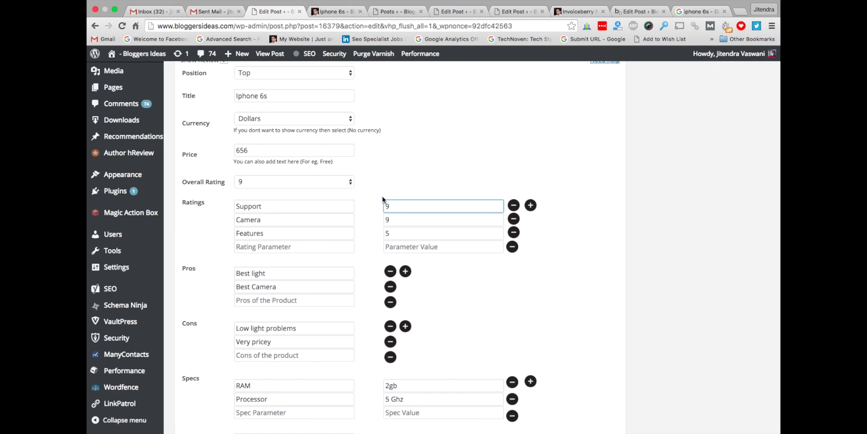
left_click(296, 219)
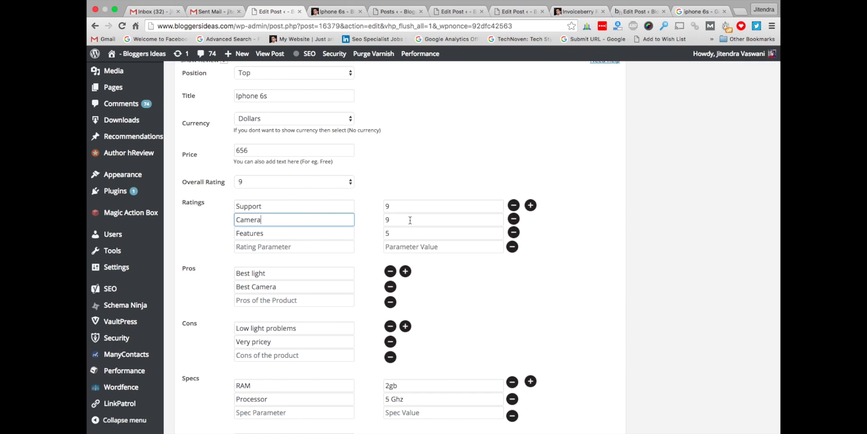
left_click(410, 220)
left_click(293, 234)
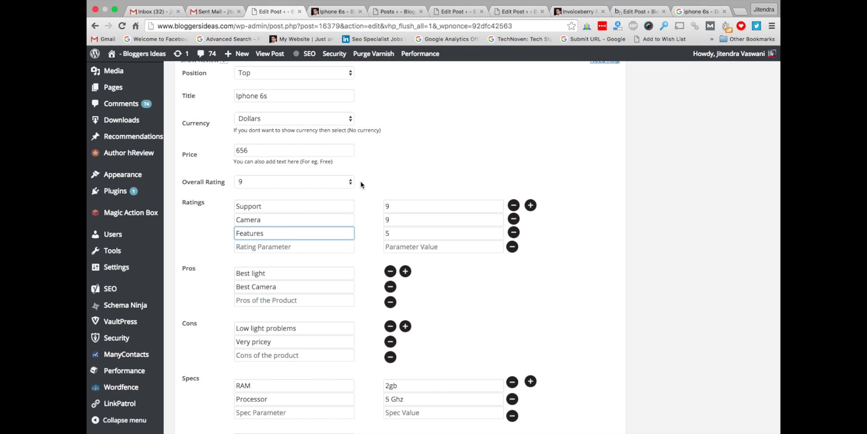
left_click(337, 12)
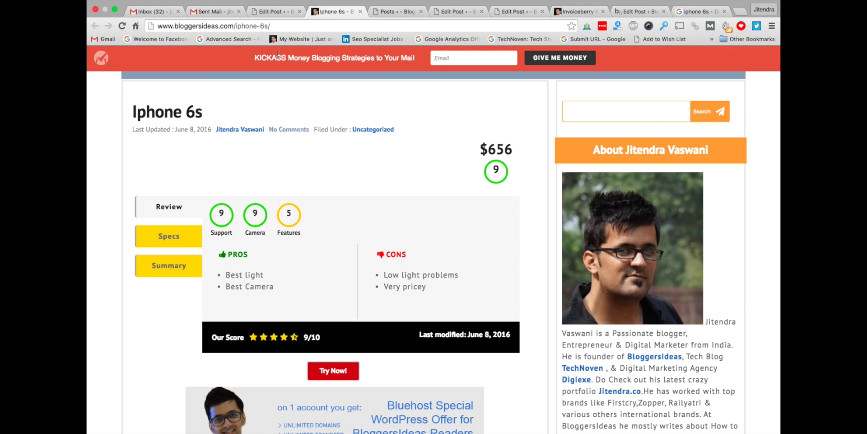
left_click(268, 11)
left_click(315, 247)
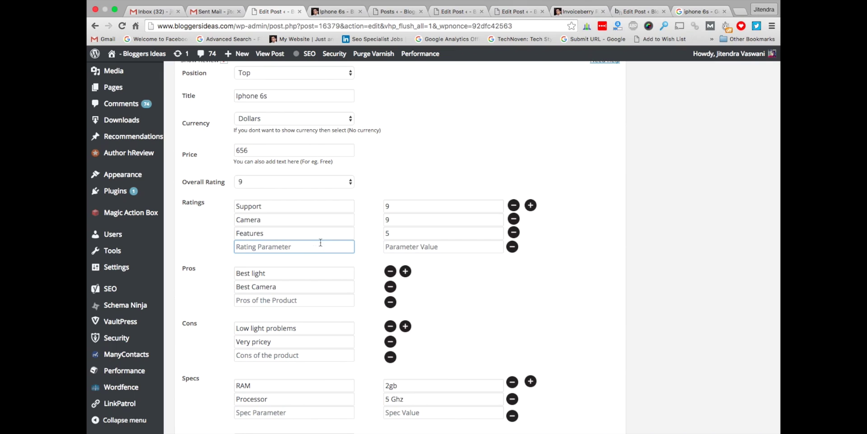
left_click(225, 229)
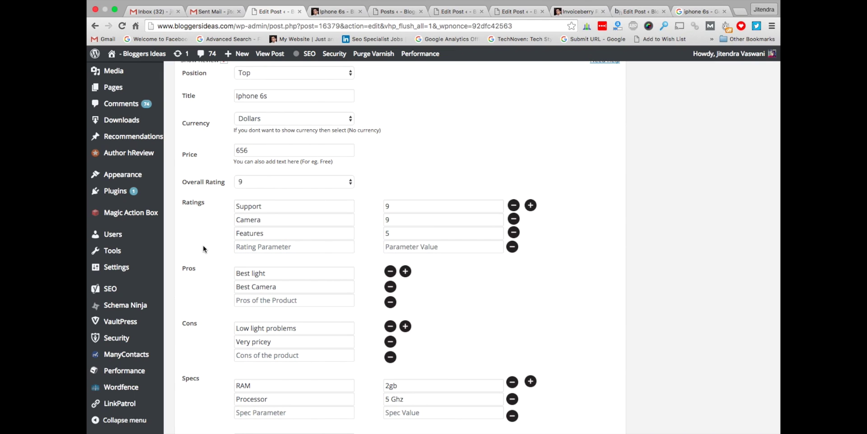
left_click(335, 12)
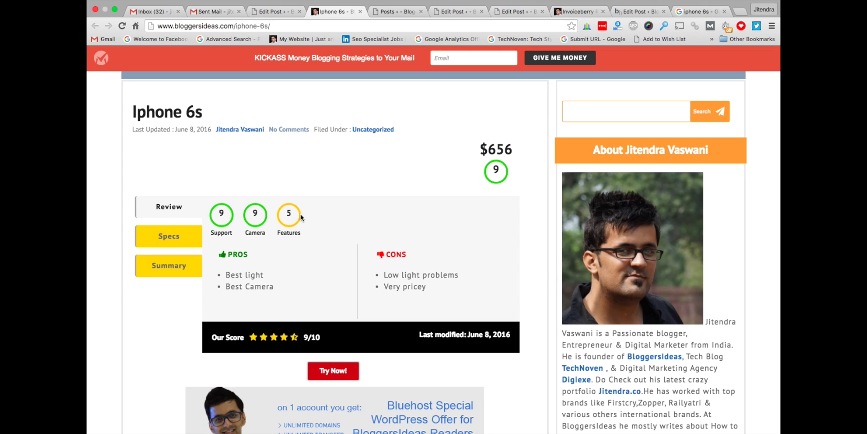
left_click(273, 13)
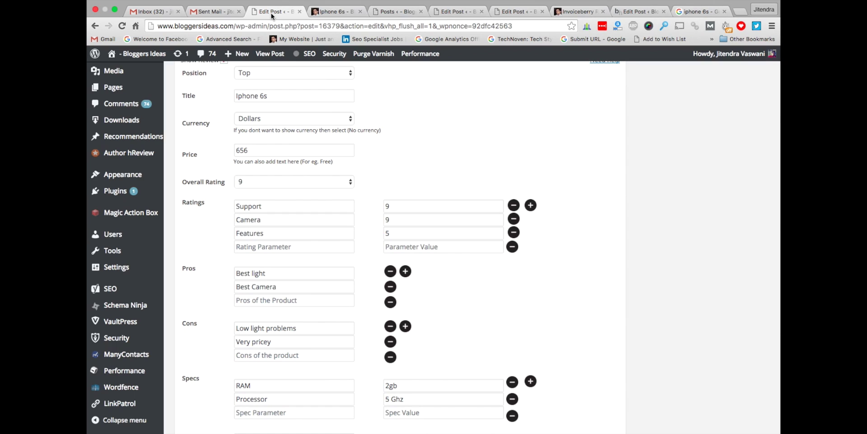
scroll(208, 279, "down", 1)
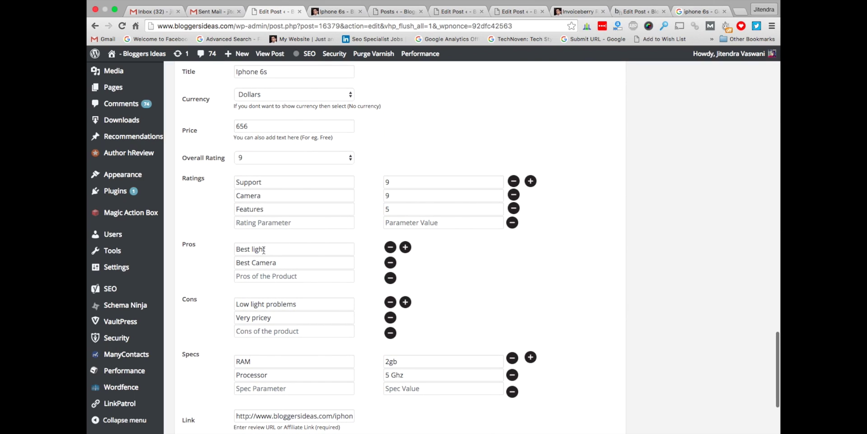
Step: Make the two Pros entries read Best light and Best Camera
left_click(273, 249)
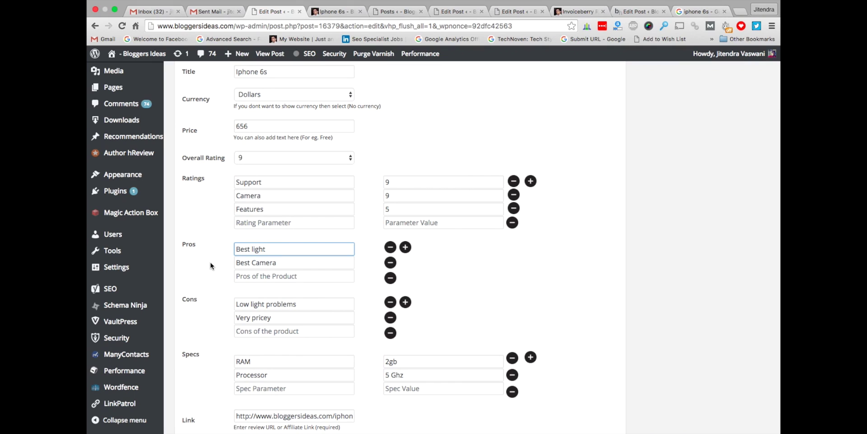
left_click(283, 261)
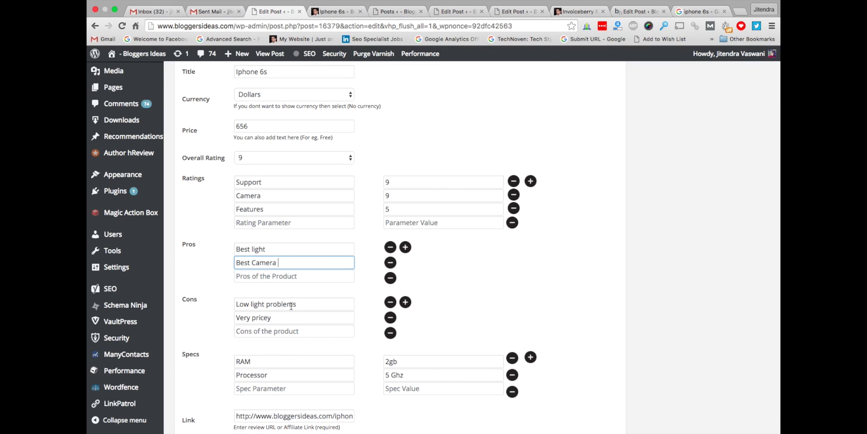
scroll(276, 316, "down", 4)
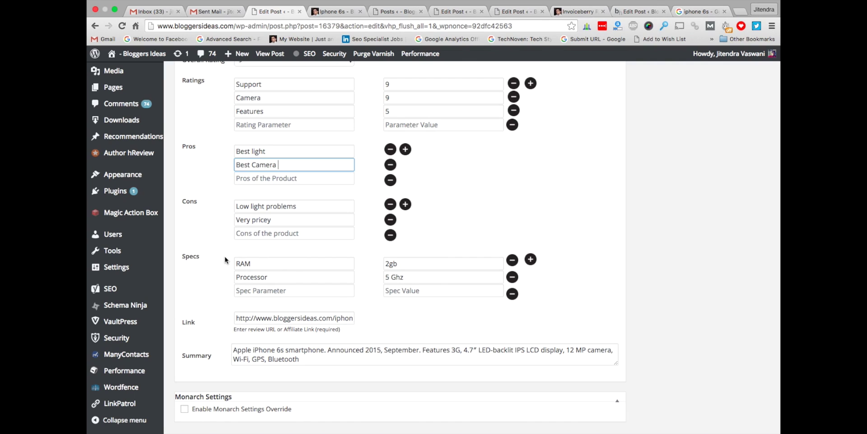
Step: Check the spec entries RAM 2gb and Processor 5 Ghz, leaving the extra slot empty
left_click(258, 263)
left_click(312, 277)
left_click(299, 288)
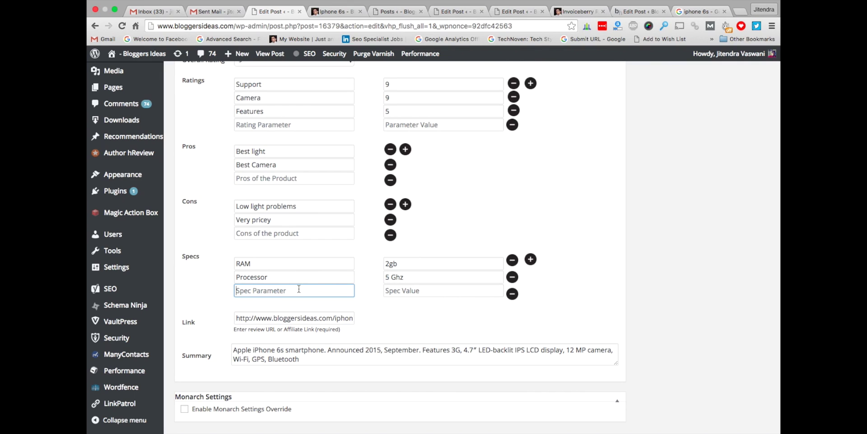
left_click(427, 289)
left_click(213, 302)
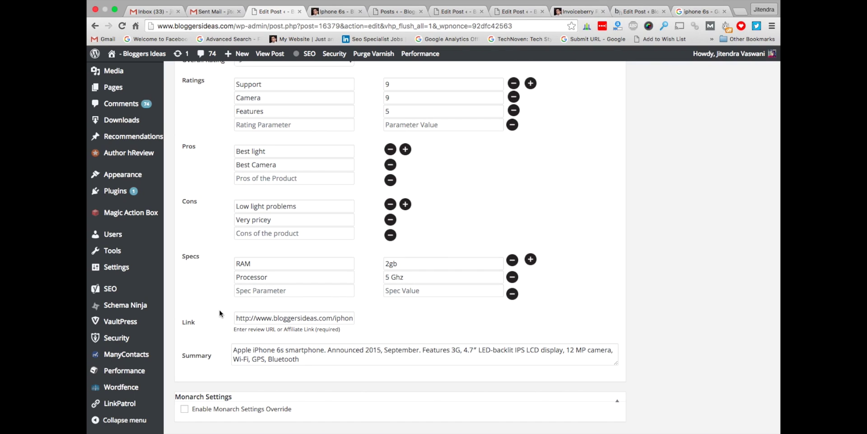
Step: Check the review link and end the summary with a full stop after Bluetooth
scroll(220, 312, "down", 1)
left_click(294, 289)
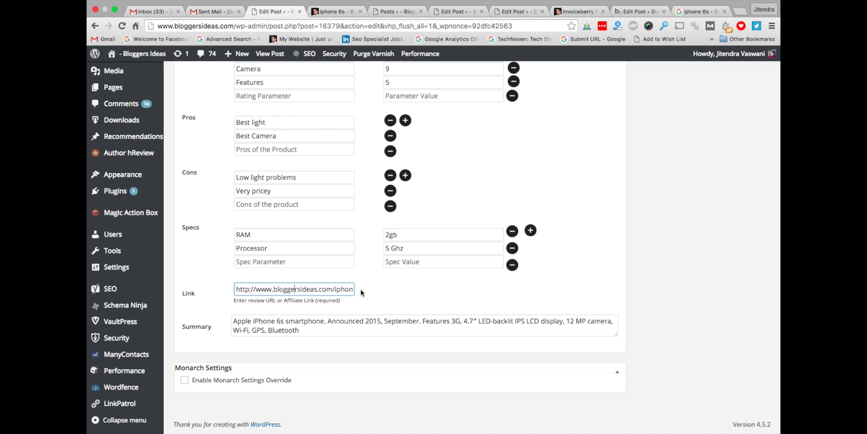
left_click_drag(335, 289, 381, 290)
left_click(229, 275)
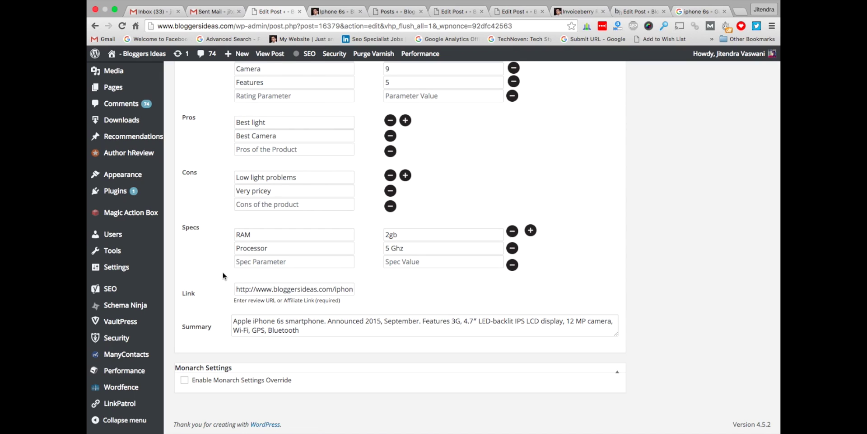
left_click(305, 326)
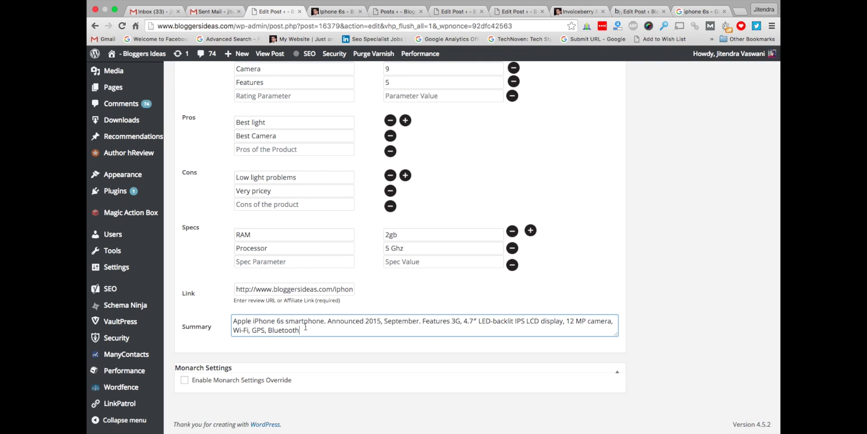
type(".")
Step: Compare the editor's review fields against the live Iphone 6s post
scroll(370, 281, "up", 10)
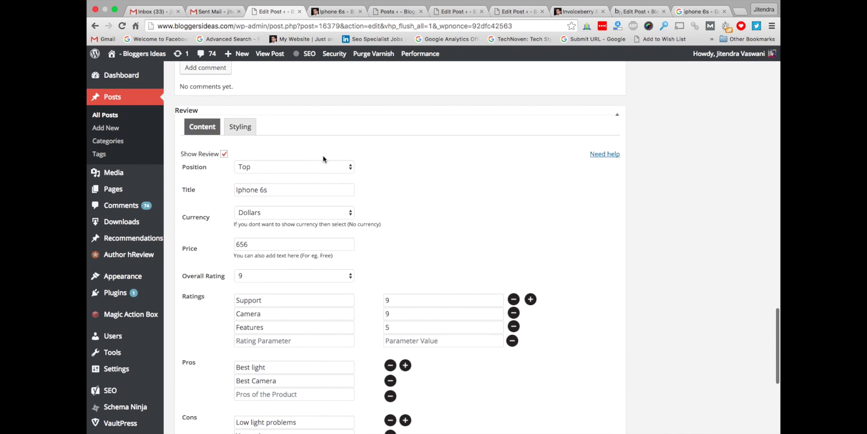
scroll(479, 230, "up", 10)
scroll(479, 227, "down", 12)
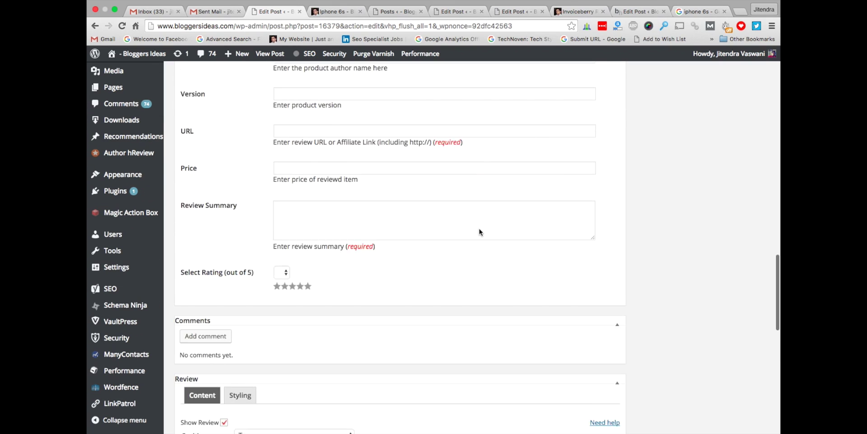
scroll(395, 206, "down", 2)
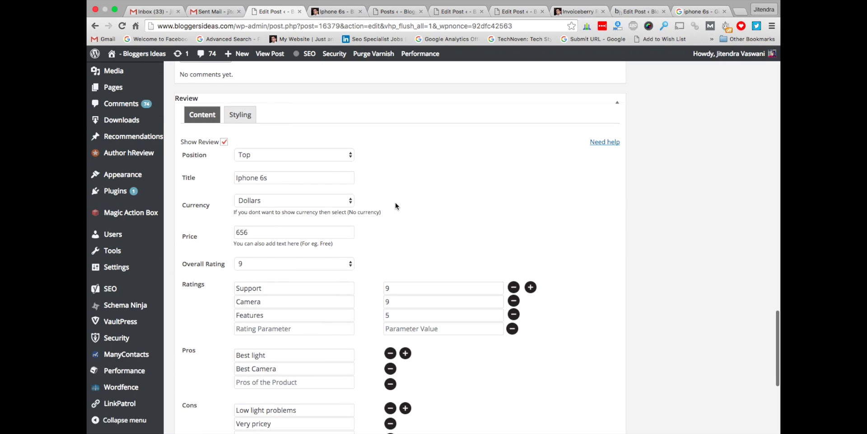
left_click(338, 12)
scroll(371, 289, "down", 3)
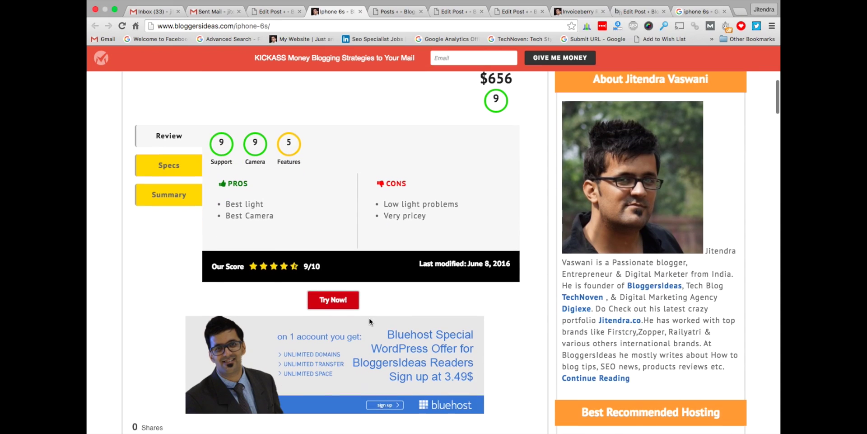
left_click(279, 12)
Step: Set the review's 'Try Now' button text to 'BUY NOW AT AMAZON'
left_click(242, 115)
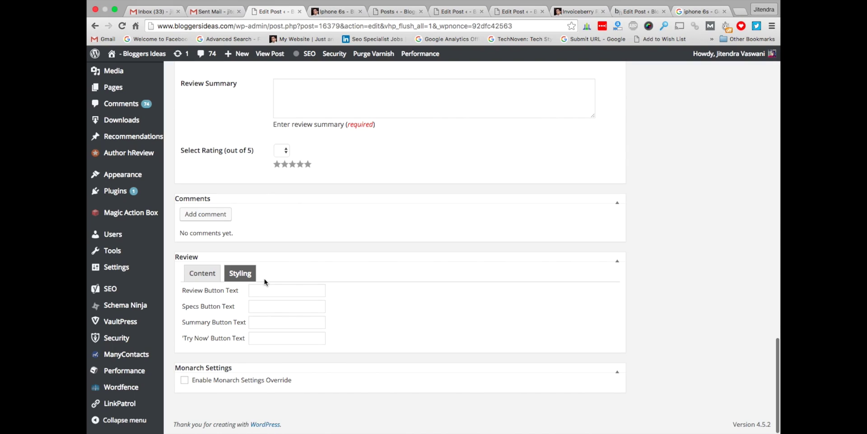
left_click(334, 12)
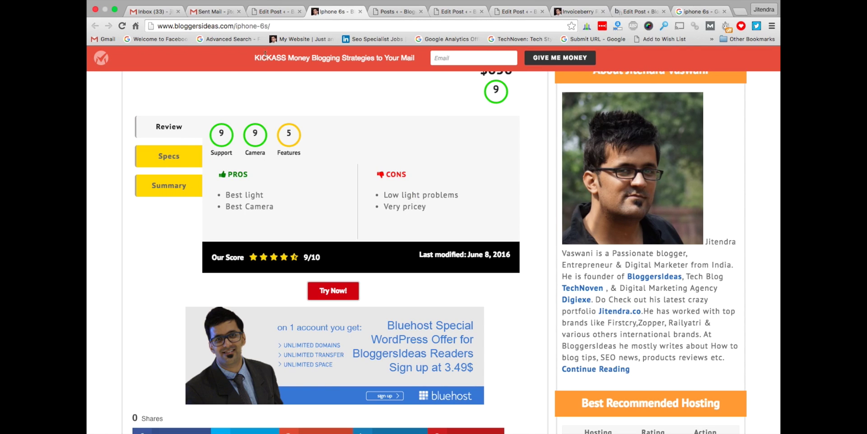
left_click(267, 12)
left_click(261, 288)
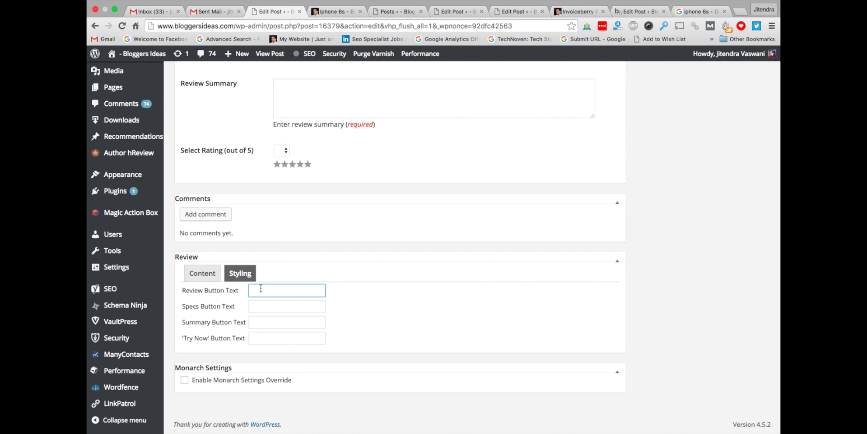
left_click(272, 337)
type("BUY NOW AT AMAZON")
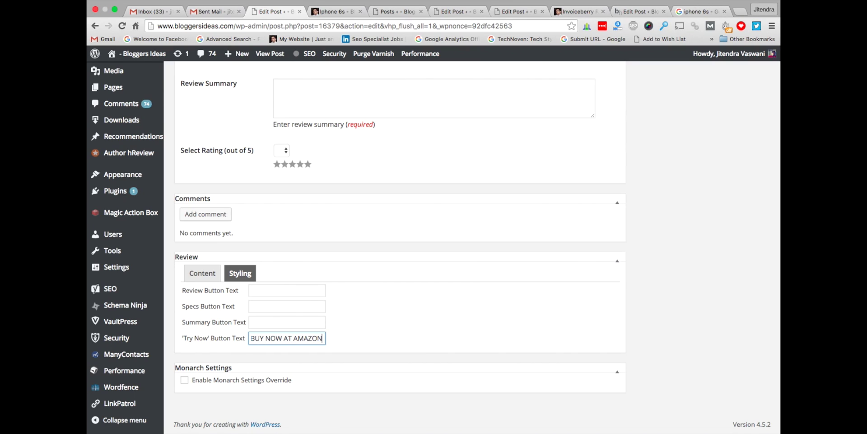
left_click(209, 273)
Step: Update the Iphone 6s post to save the review changes
scroll(264, 288, "down", 10)
scroll(265, 288, "up", 10)
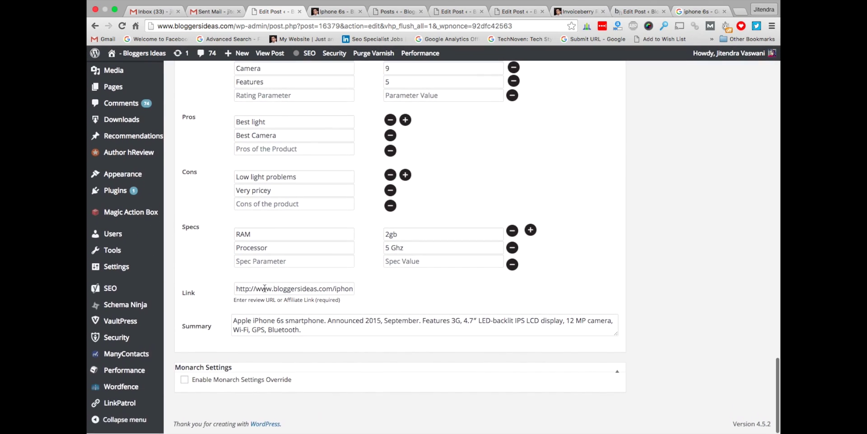
scroll(264, 291, "up", 15)
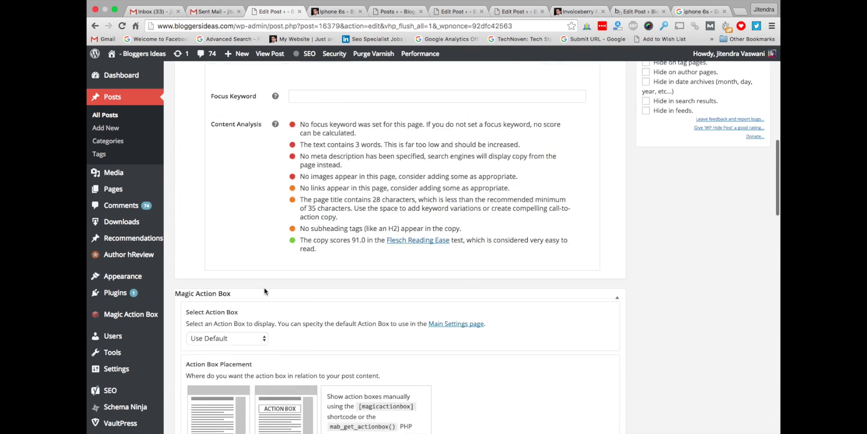
left_click(748, 247)
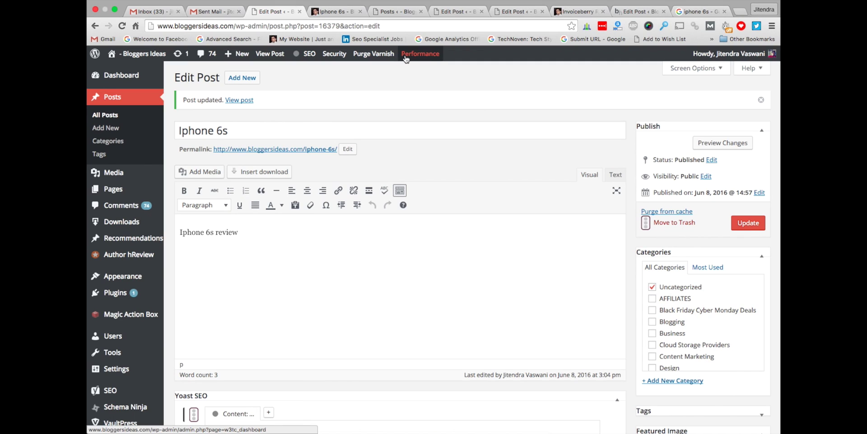
Step: Purge the Iphone 6s post from the page cache and view the live post
mouse_move(420, 55)
left_click(419, 75)
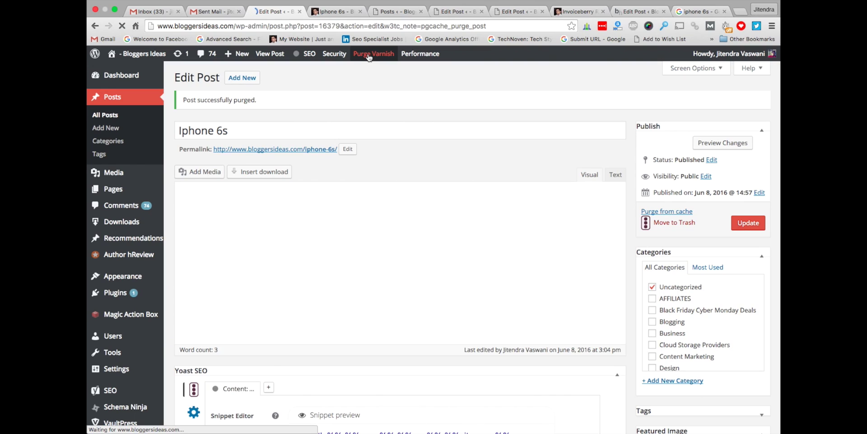
left_click(342, 15)
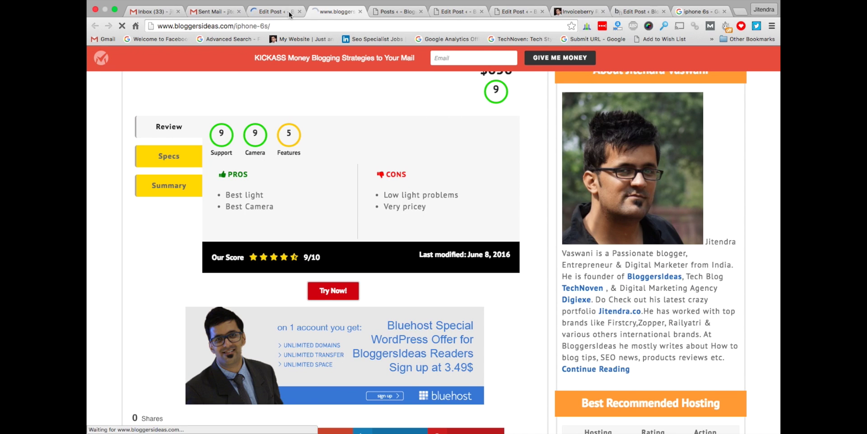
Step: Refresh the live post to confirm the BUY NOW AT AMAZON button, then return to editing
left_click(289, 13)
left_click(329, 12)
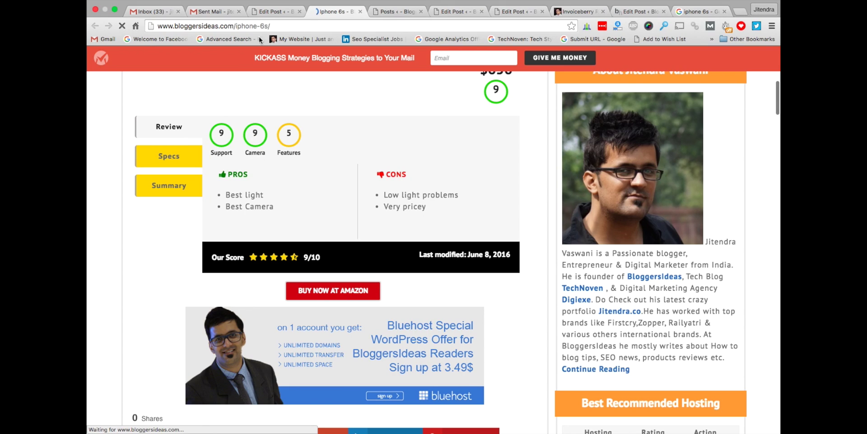
left_click(275, 12)
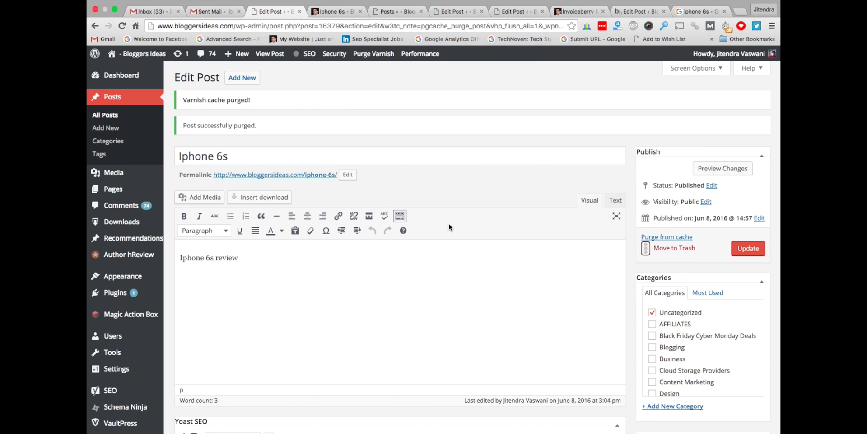
Step: Look over the Review box fields, then view the live post showing 9/10 and BUY NOW AT AMAZON
scroll(448, 223, "down", 3)
scroll(449, 223, "down", 15)
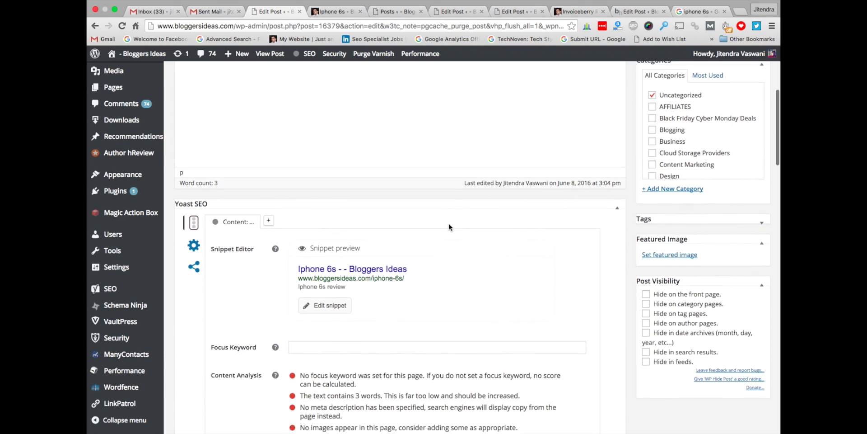
scroll(448, 223, "down", 15)
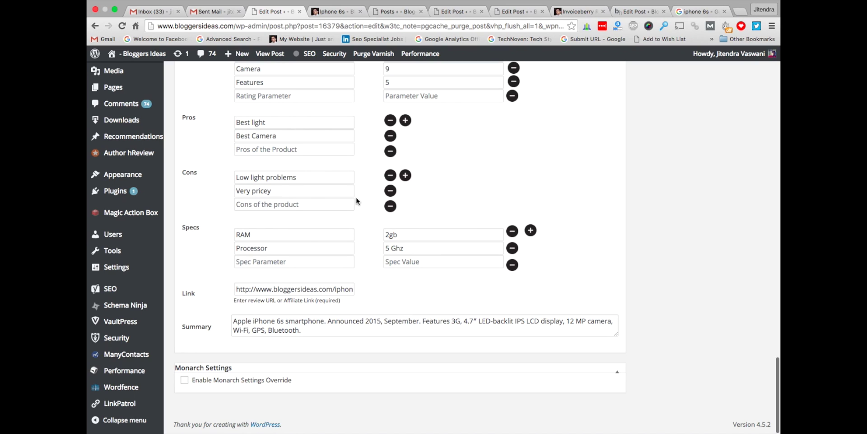
scroll(356, 199, "up", 10)
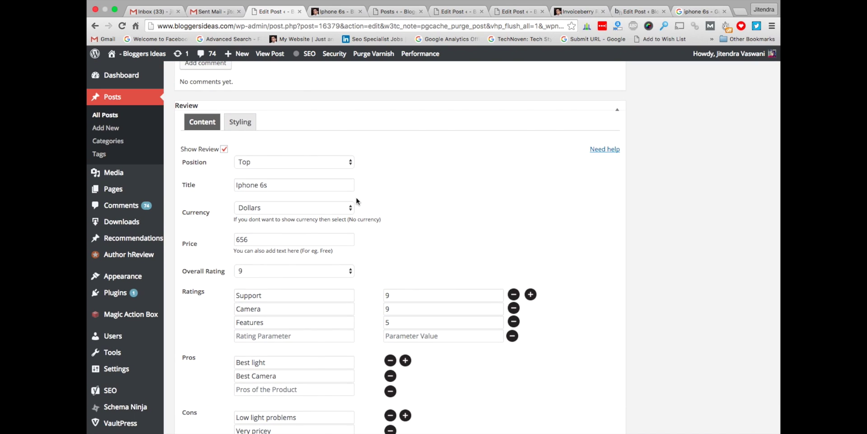
left_click(334, 11)
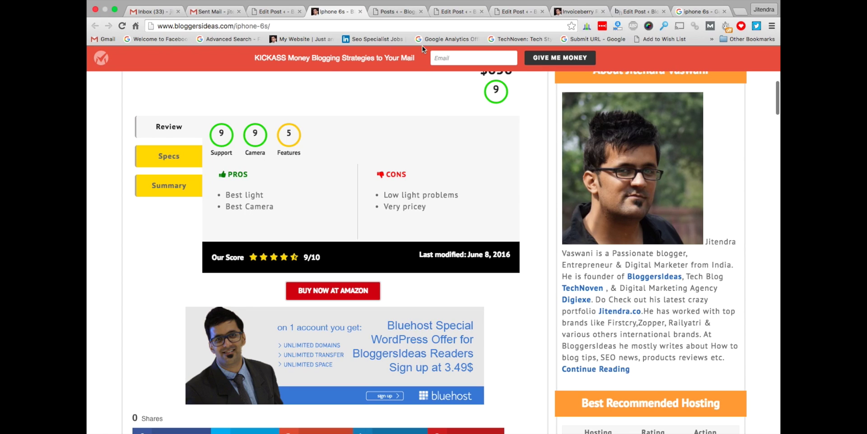
Step: Inspect the published InvoiceBerry review's 9/10 score and pros/cons, then open its Edit Post page
left_click(578, 12)
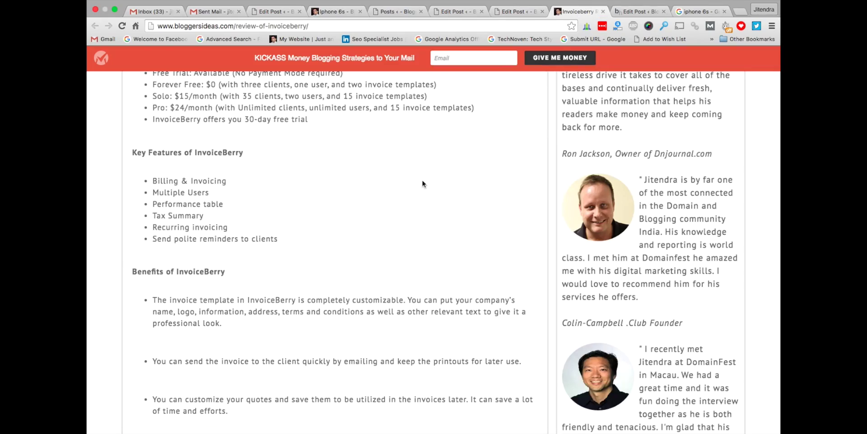
scroll(414, 196, "down", 10)
scroll(413, 196, "up", 20)
scroll(415, 199, "up", 10)
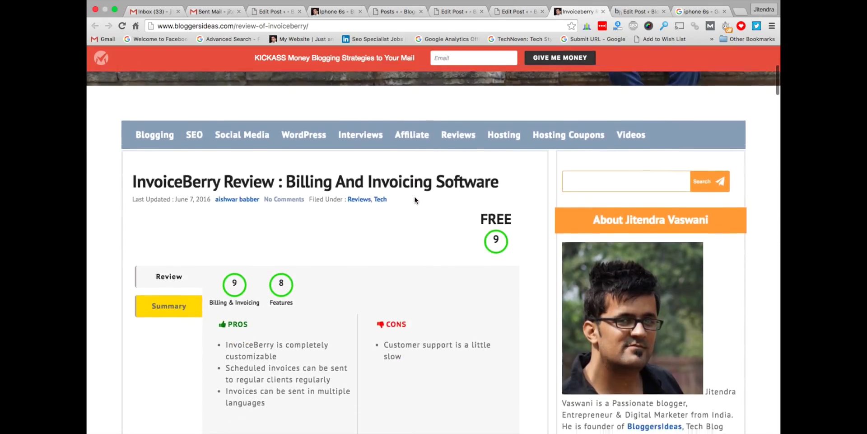
scroll(415, 200, "down", 4)
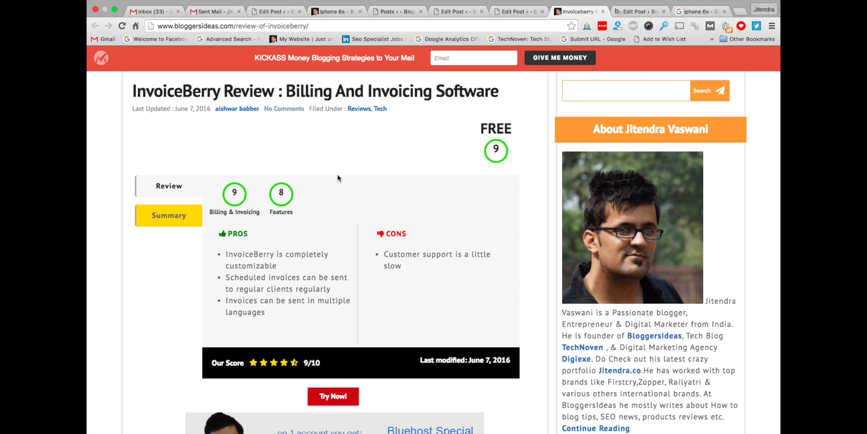
scroll(337, 174, "up", 4)
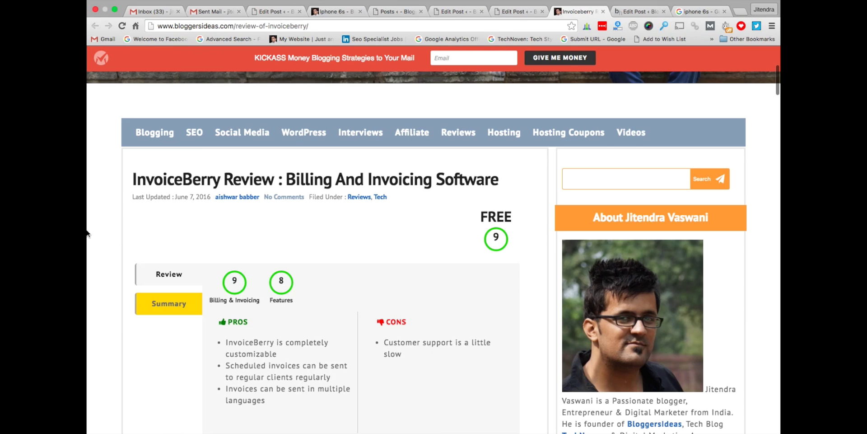
scroll(87, 233, "down", 4)
scroll(87, 233, "down", 2)
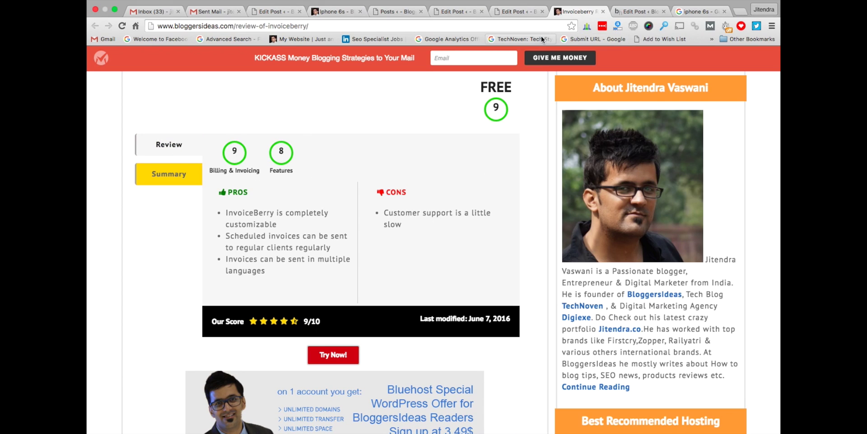
left_click(537, 12)
scroll(546, 197, "down", 20)
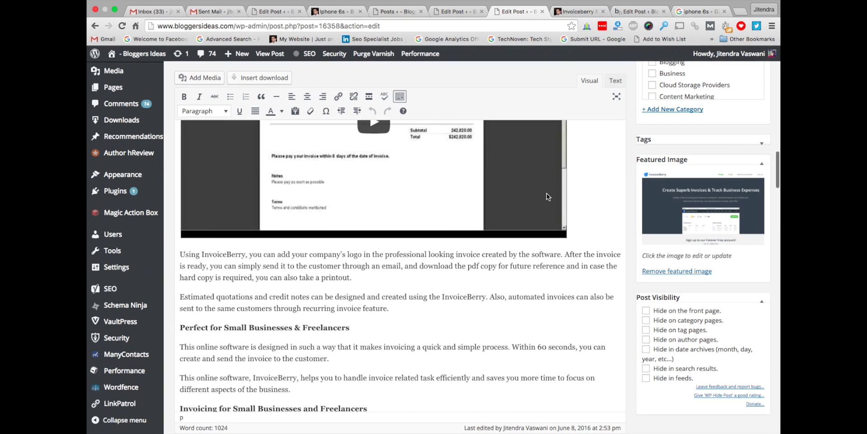
Step: Confirm the review's currency is No Currency and its price is FREE
scroll(547, 197, "up", 2)
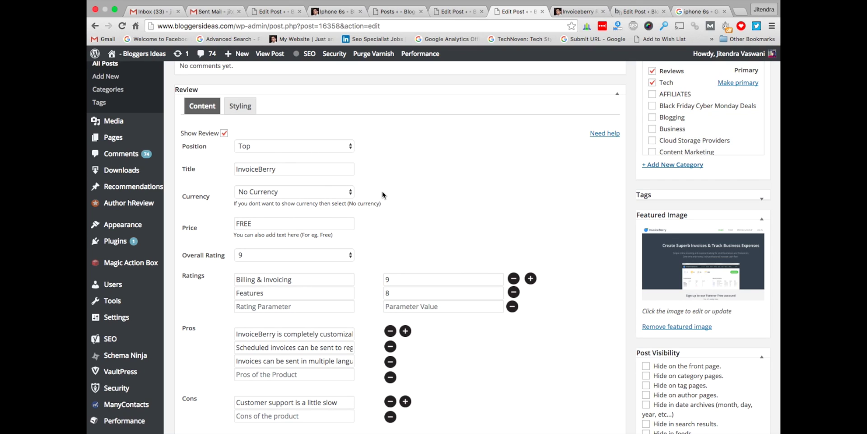
left_click(341, 190)
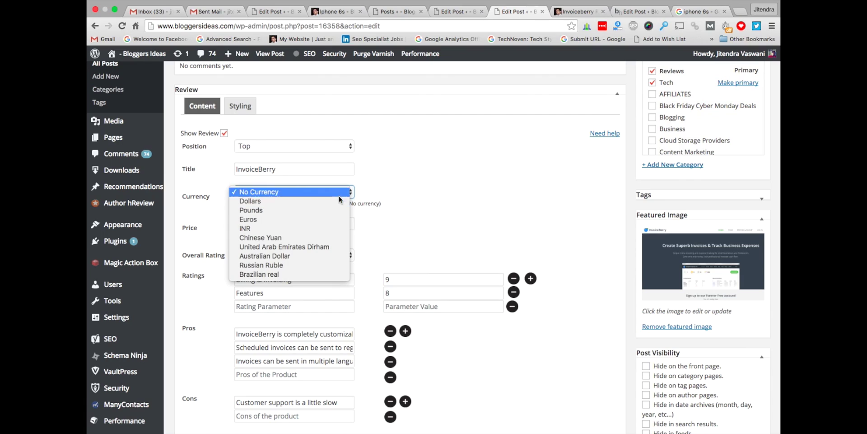
left_click(420, 188)
left_click(264, 222)
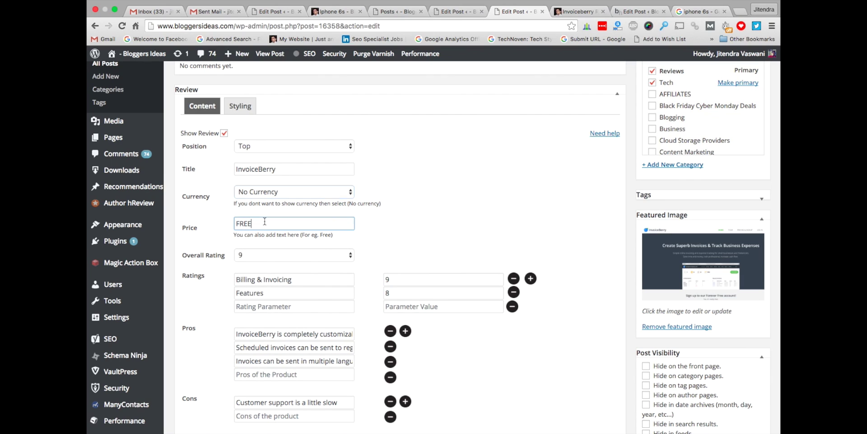
left_click(394, 229)
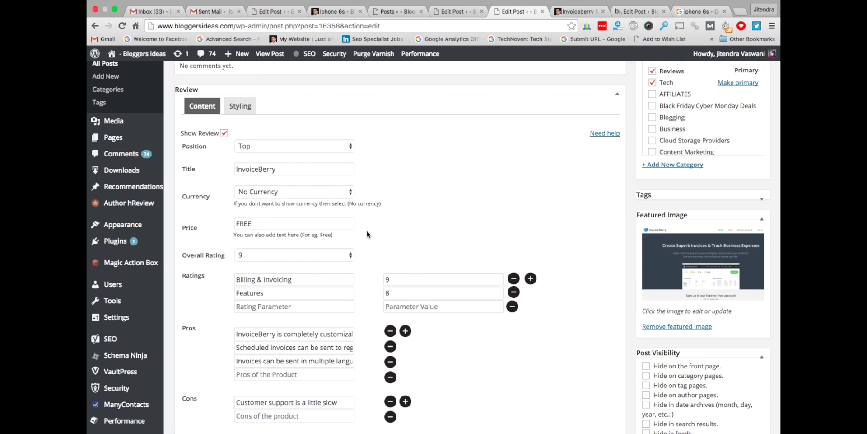
Step: Scroll the Review box down to Summary and compare it with the published review page
scroll(366, 234, "down", 3)
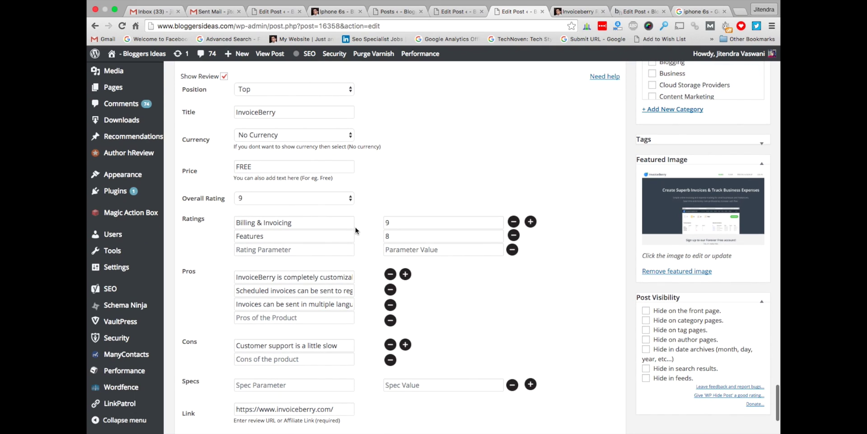
scroll(366, 253, "down", 3)
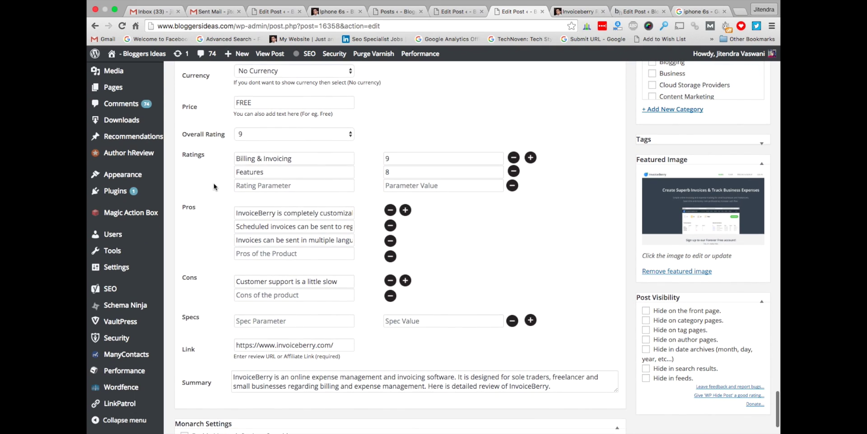
scroll(203, 267, "down", 3)
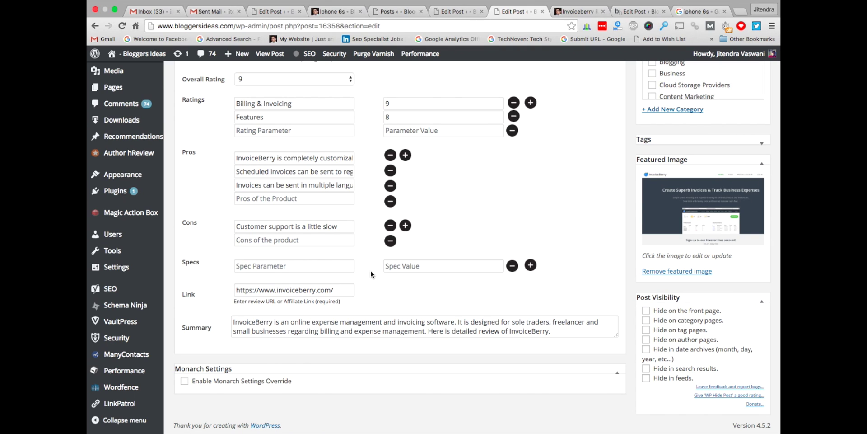
left_click(577, 11)
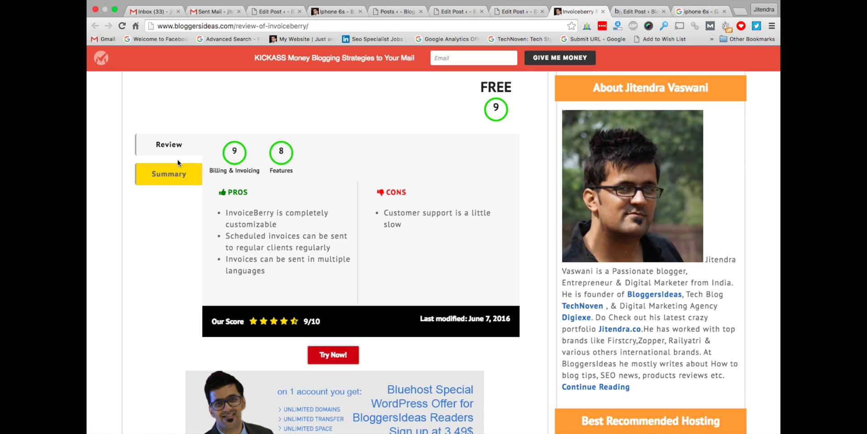
left_click(456, 11)
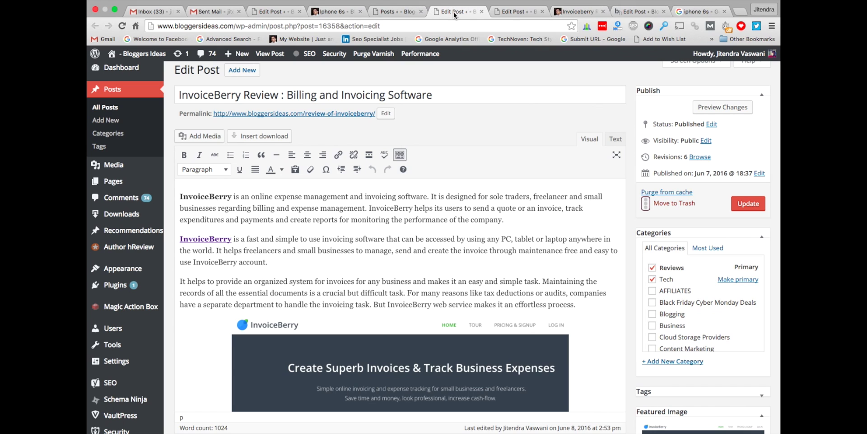
left_click(519, 11)
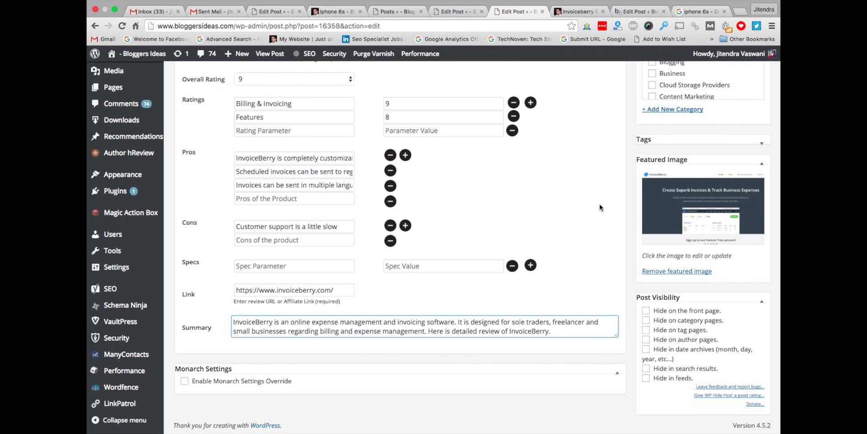
Step: Update the InvoiceBerry post and select the published review's web address
scroll(542, 271, "up", 5)
left_click(748, 191)
left_click(575, 12)
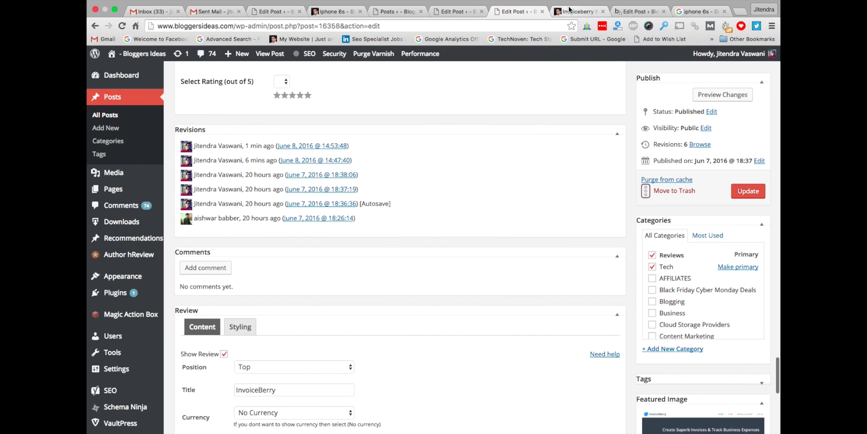
left_click(538, 26)
key("ctrl+c")
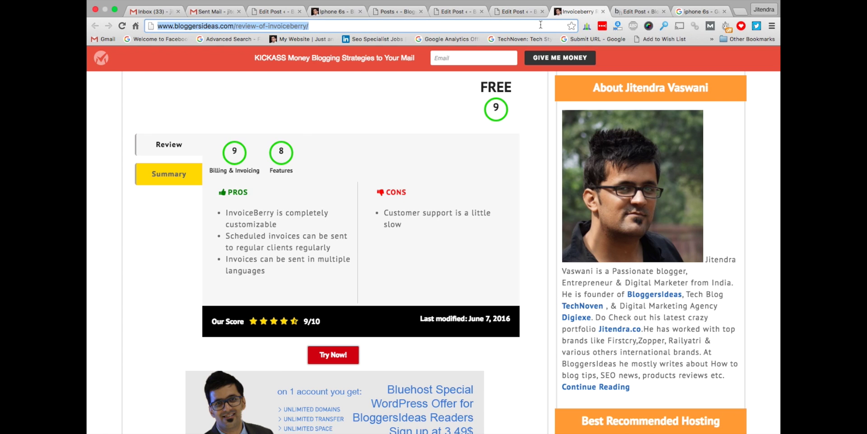
Step: Search Google for the review page address to check its 9/10 rating snippet
left_click(691, 12)
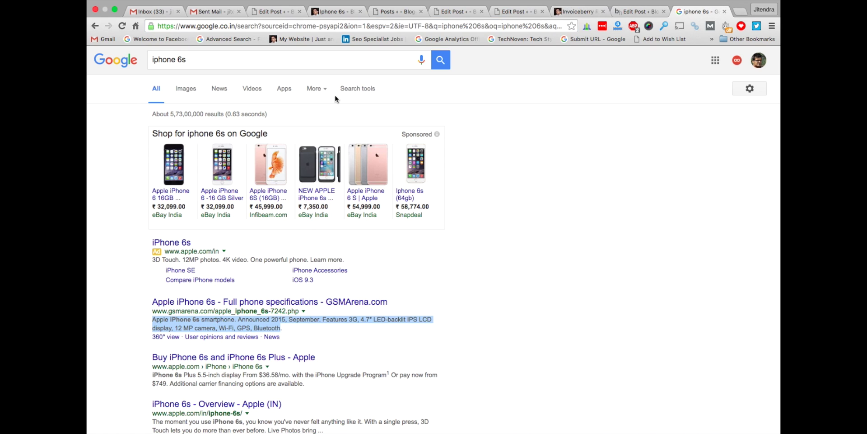
double_click(290, 63)
key("ctrl+a")
key("ctrl+v")
key("Return")
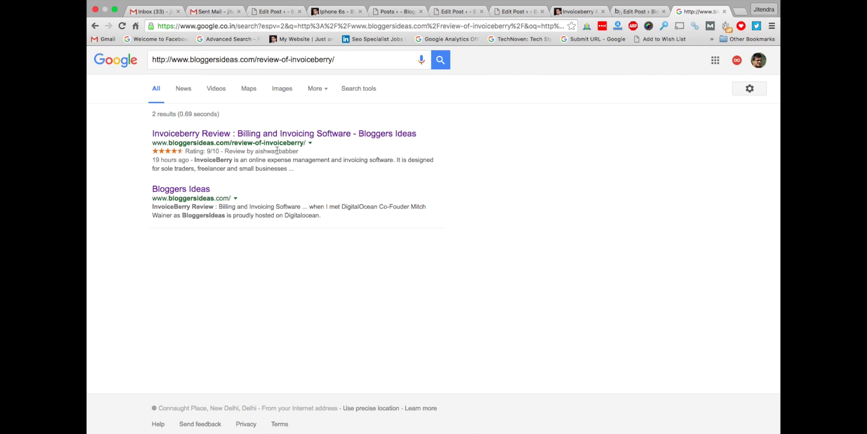
Step: Check the live review's Review and Summary sections, then open the Schema Ninja settings
left_click(568, 13)
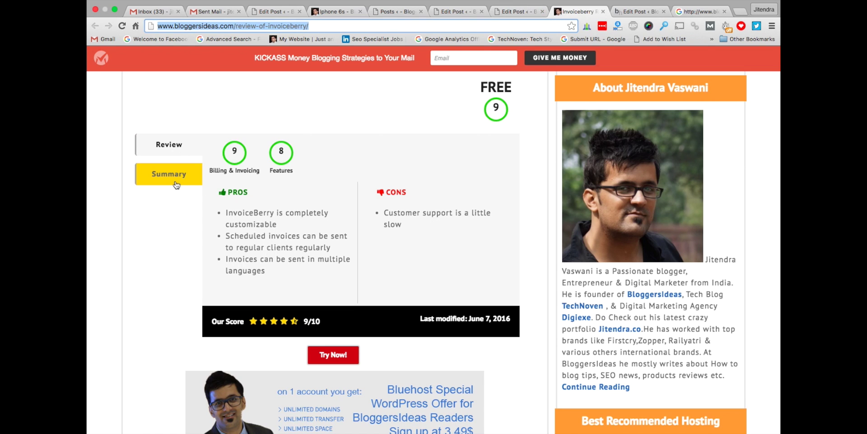
left_click(176, 184)
left_click(175, 149)
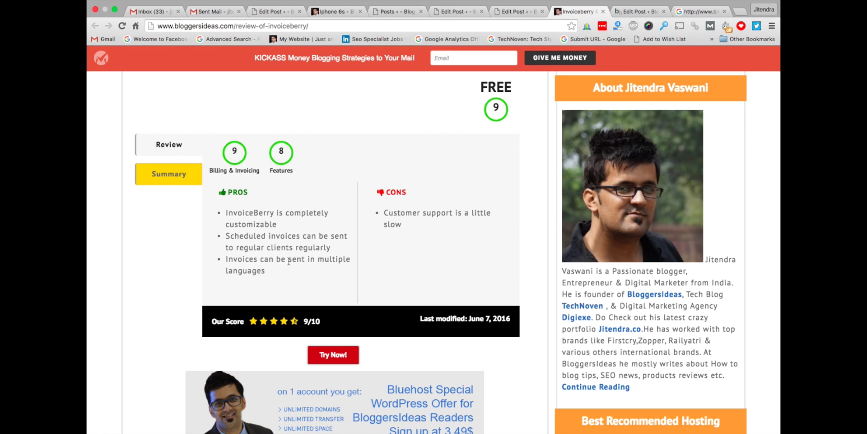
left_click(524, 11)
scroll(435, 284, "down", 5)
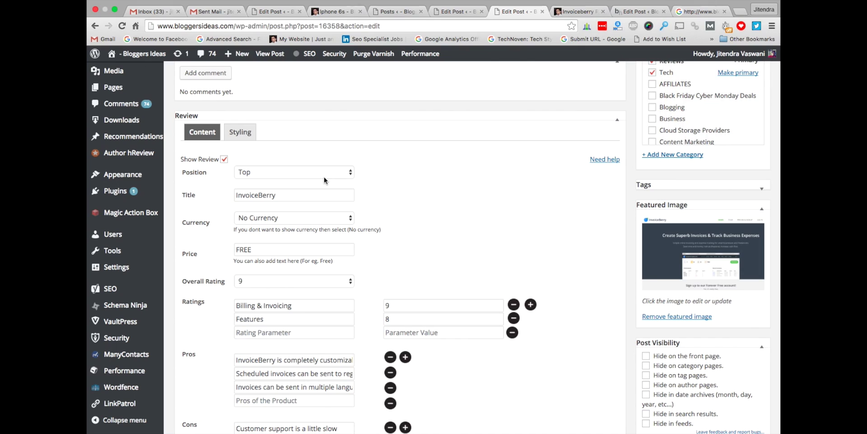
left_click(133, 309)
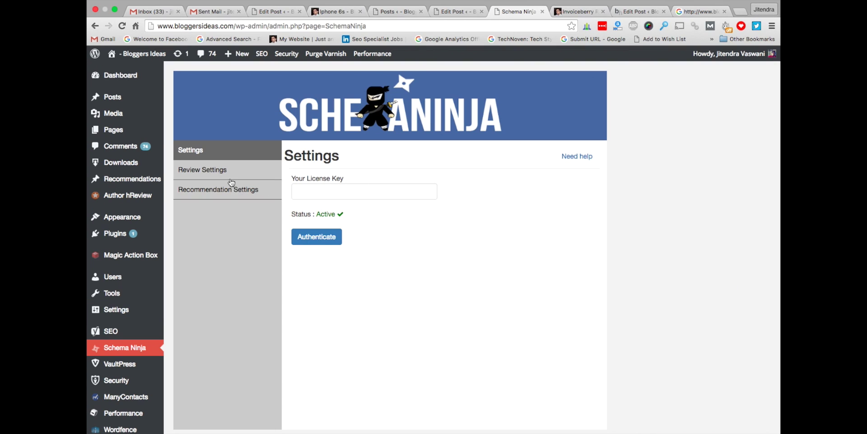
Step: Check Schema Ninja's Review Settings and Custom CSS field, then view the published review page
left_click(231, 174)
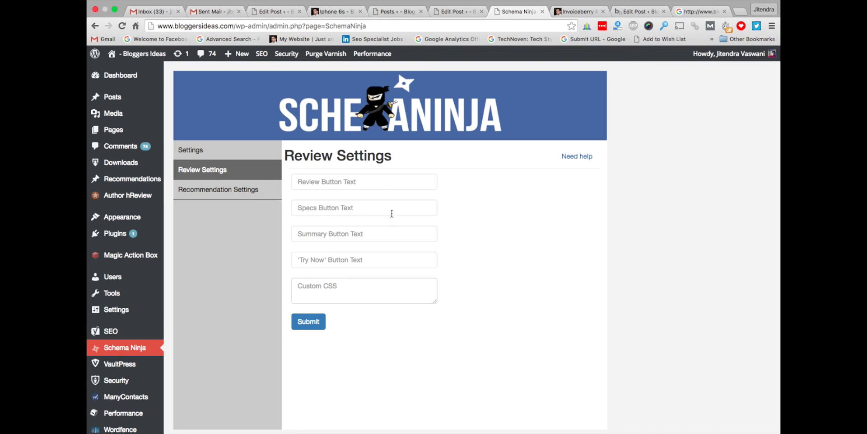
left_click(356, 294)
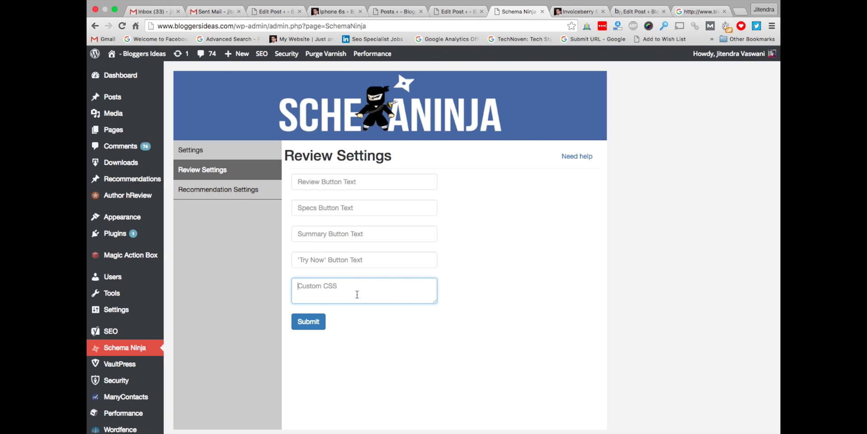
left_click(576, 12)
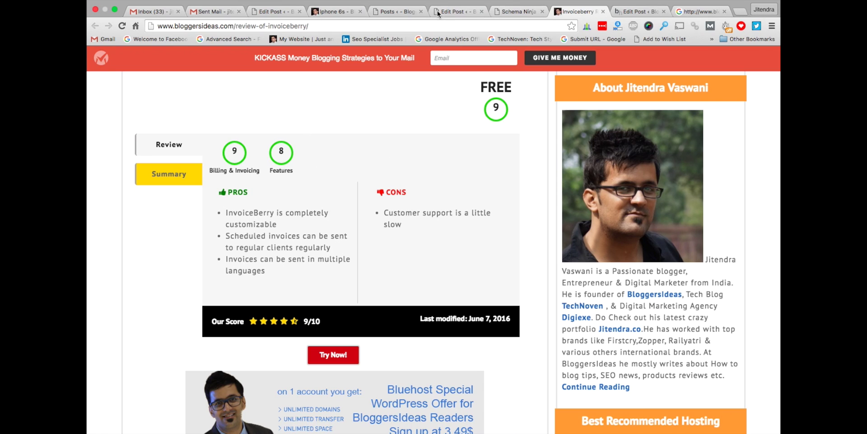
Step: Cycle through the posts list, InvoiceBerry edit page and review settings, ending on the published review
left_click(403, 12)
left_click(457, 11)
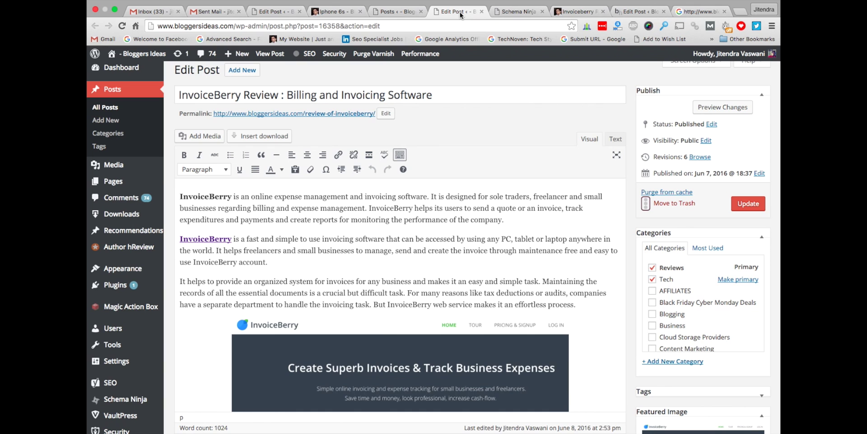
left_click(515, 12)
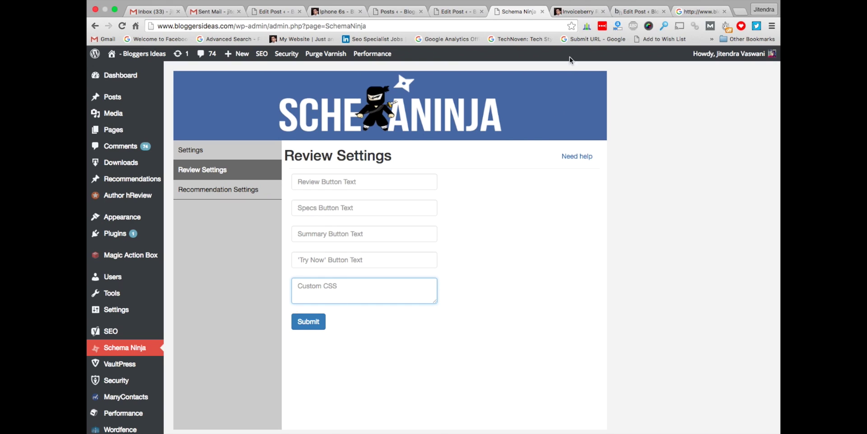
left_click(572, 12)
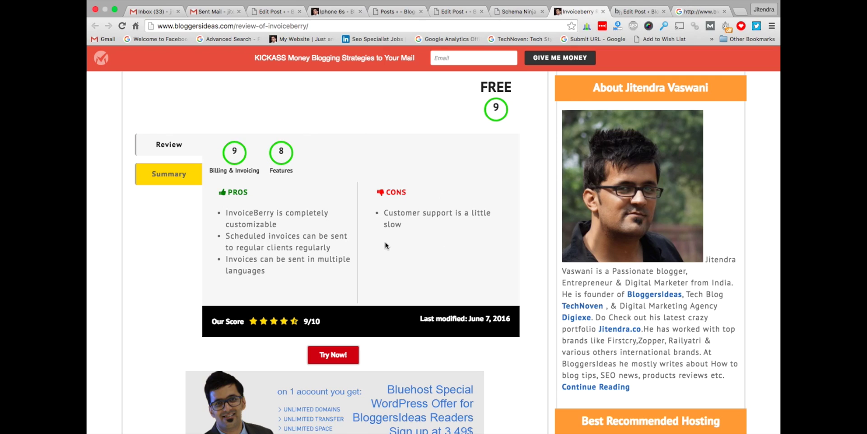